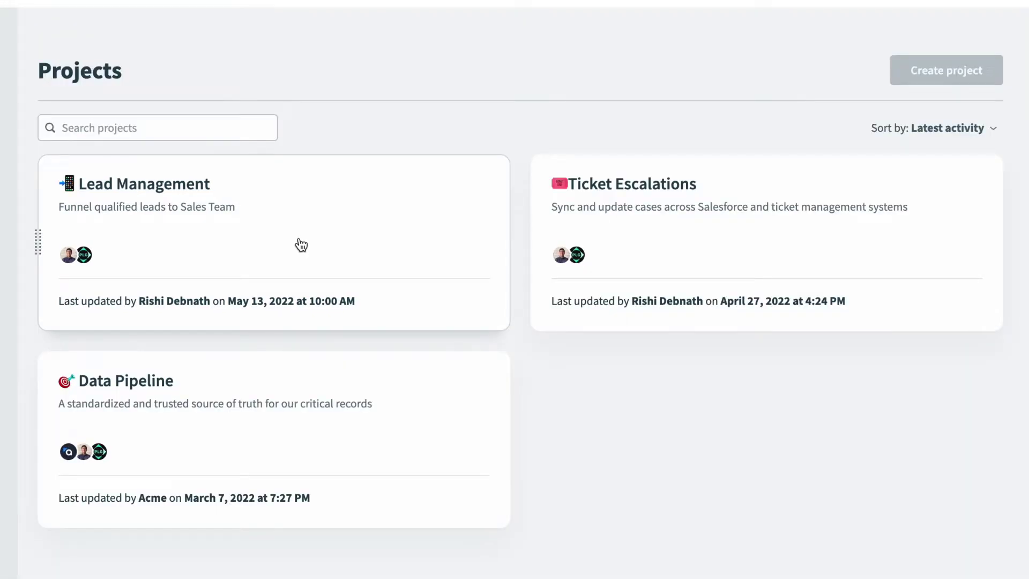
Open the Lead Management project card on the Projects page.
click(302, 245)
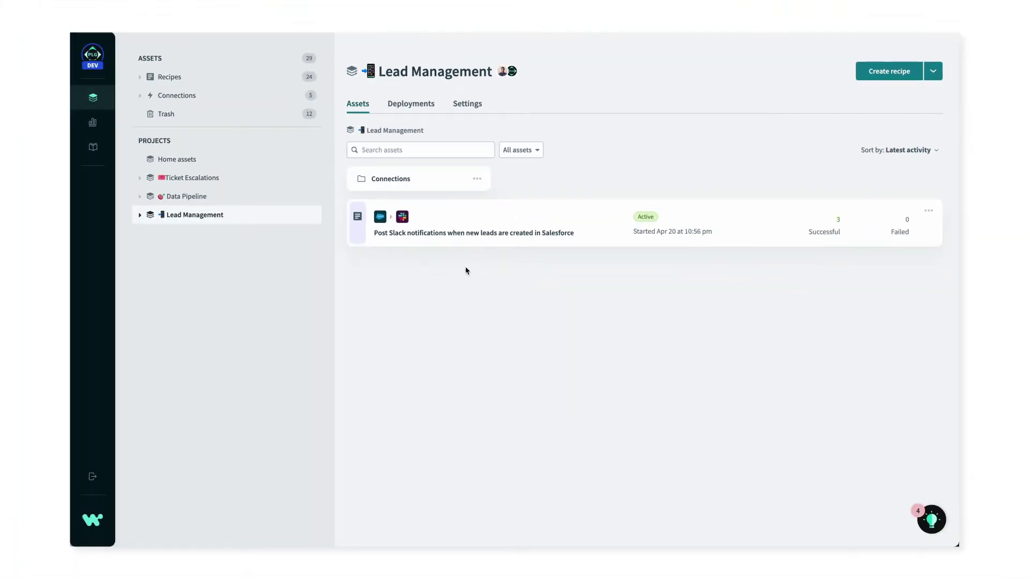
mouse_move(96, 153)
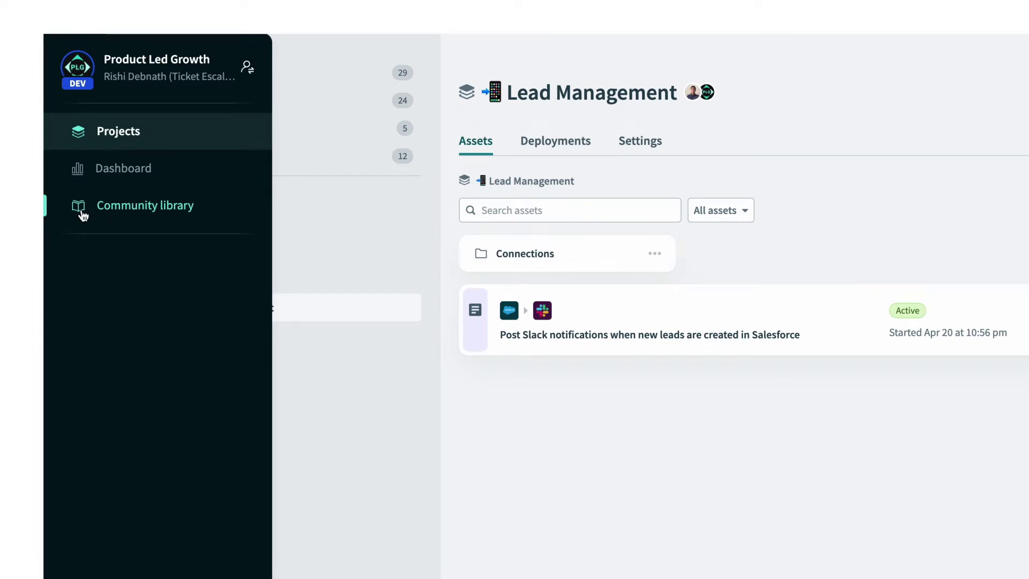
Go to the Community library's Recipes tab from the left nav rail.
click(220, 212)
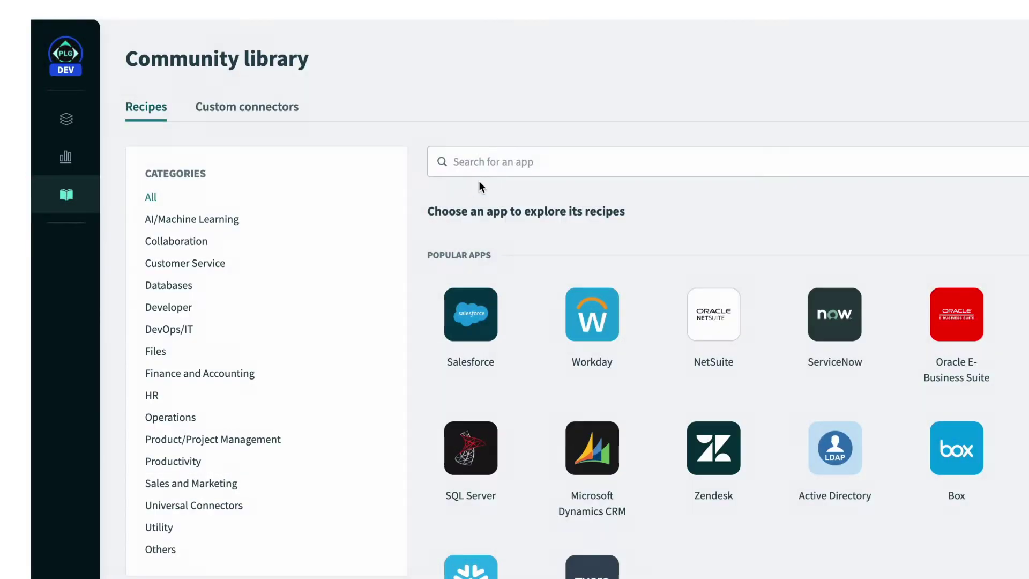
click(491, 162)
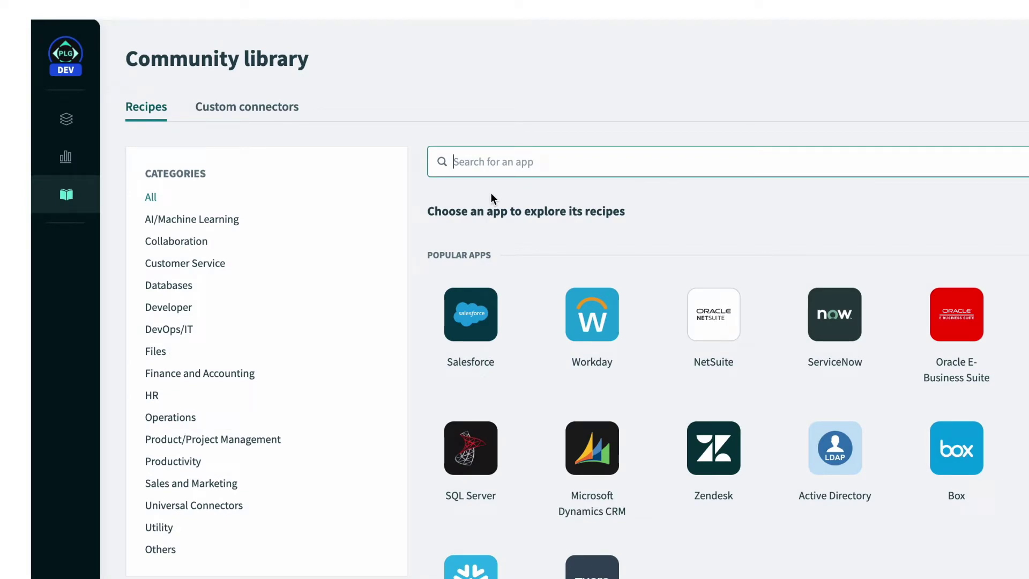
Search the library for 'marketing sales leads', then replace it with 'salesforce eventbrite leads'.
text(marketing sales leads)
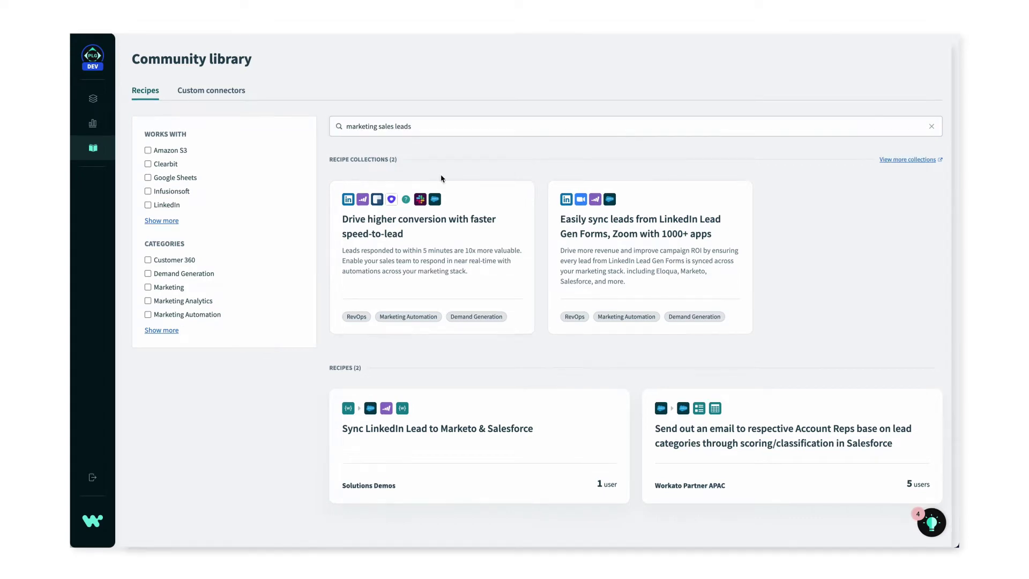
triple_click(429, 125)
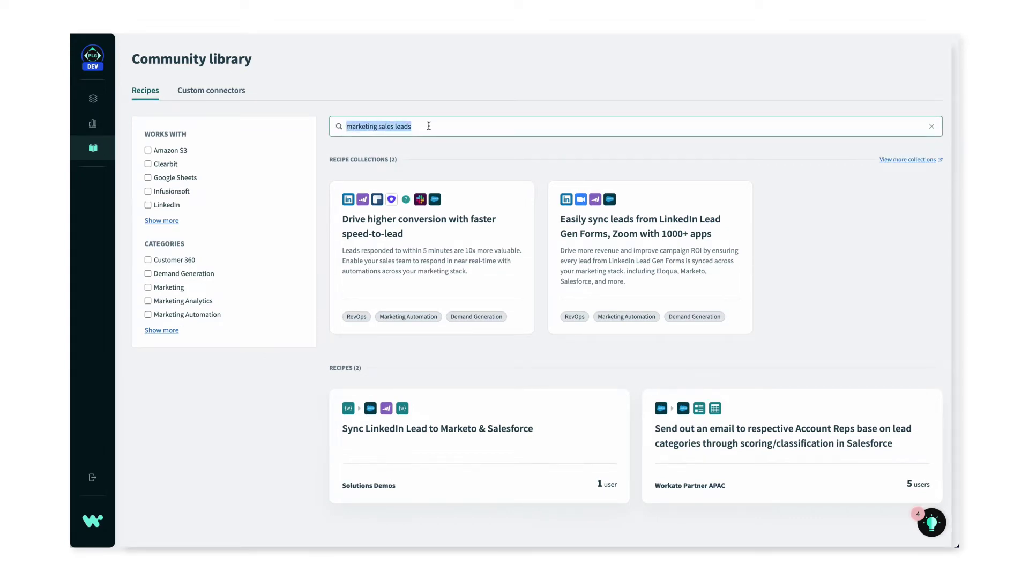
text(salesforce eventbrite lead)
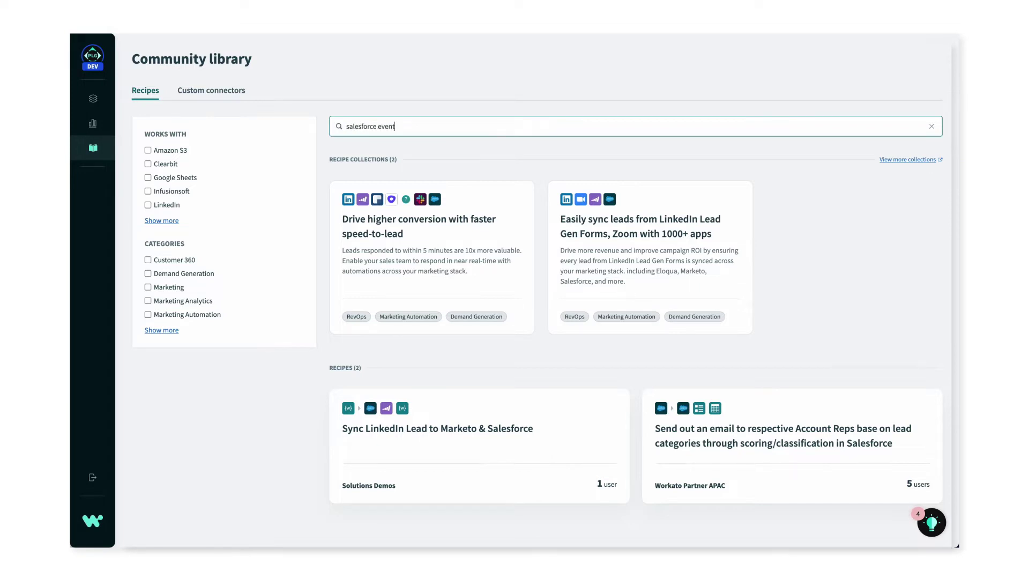
text(s)
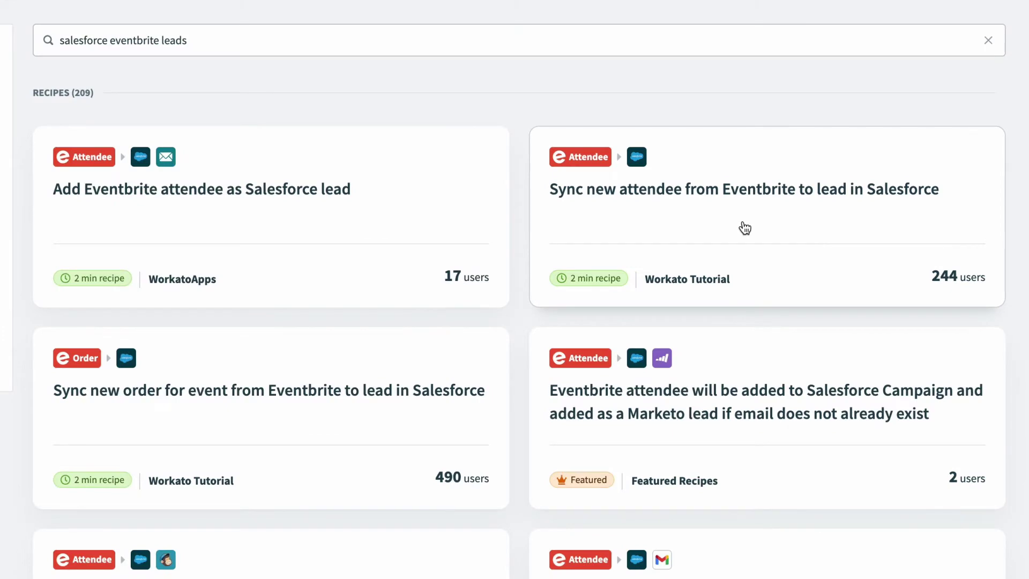
Open the 'Sync new attendee from Eventbrite to lead in Salesforce' recipe and preview its trigger.
click(742, 228)
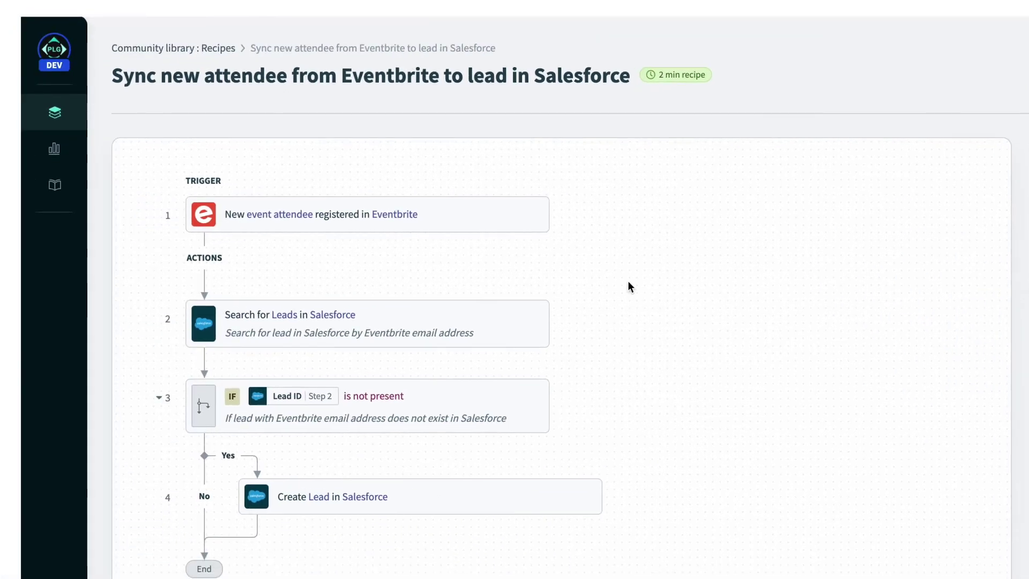
click(466, 221)
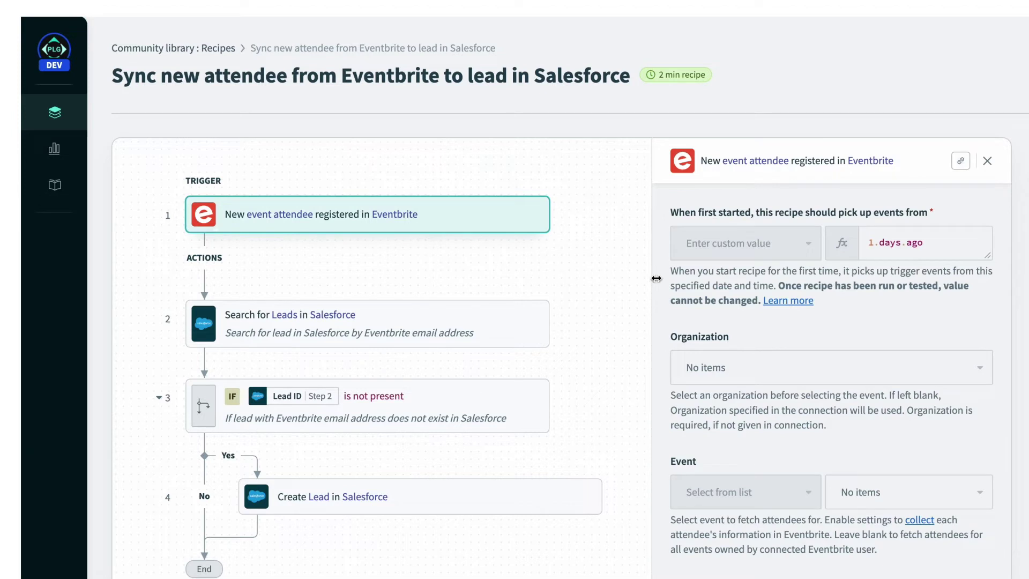
click(618, 270)
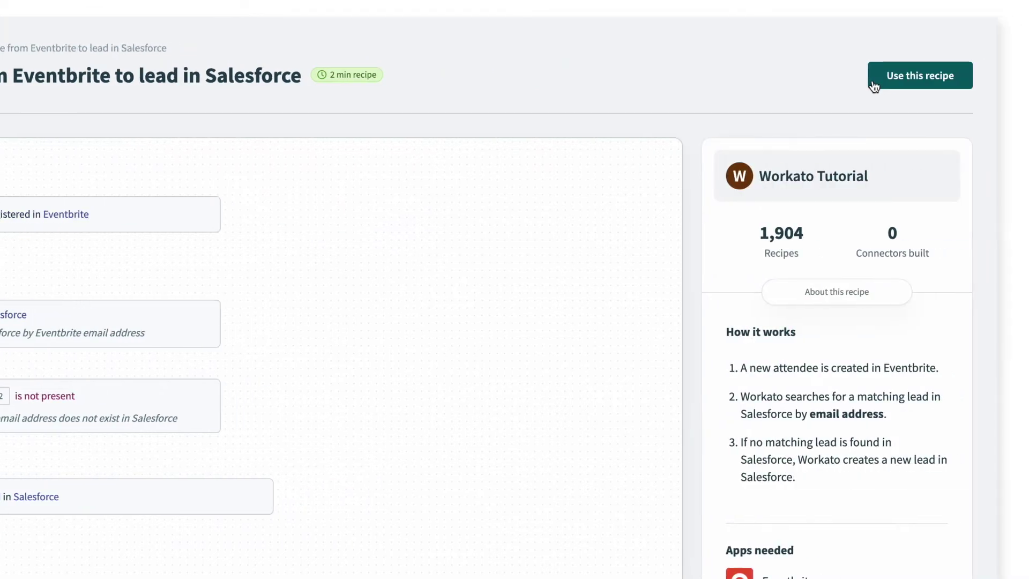
click(873, 85)
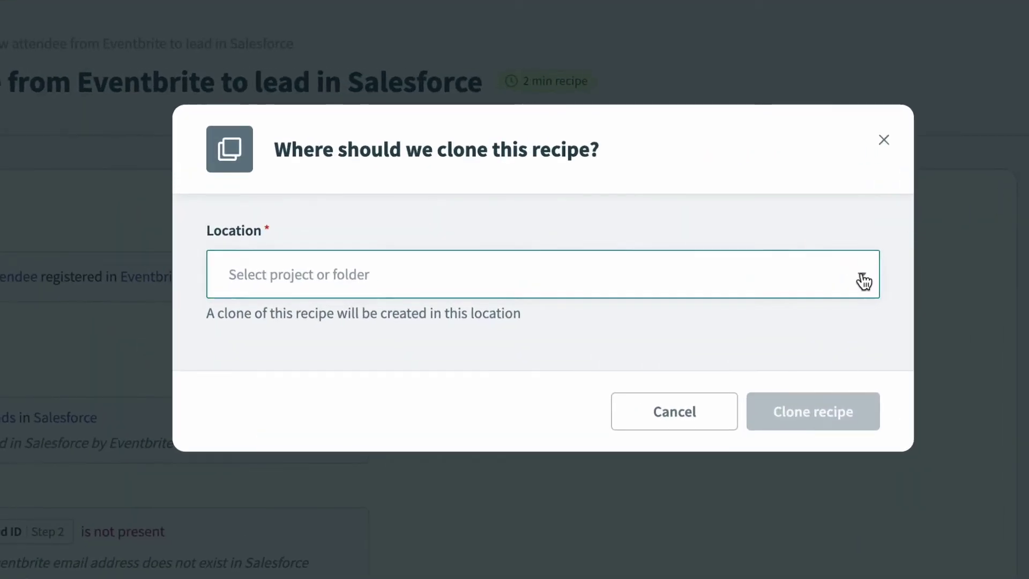
Clone the recipe with Lead Management as the location.
click(863, 280)
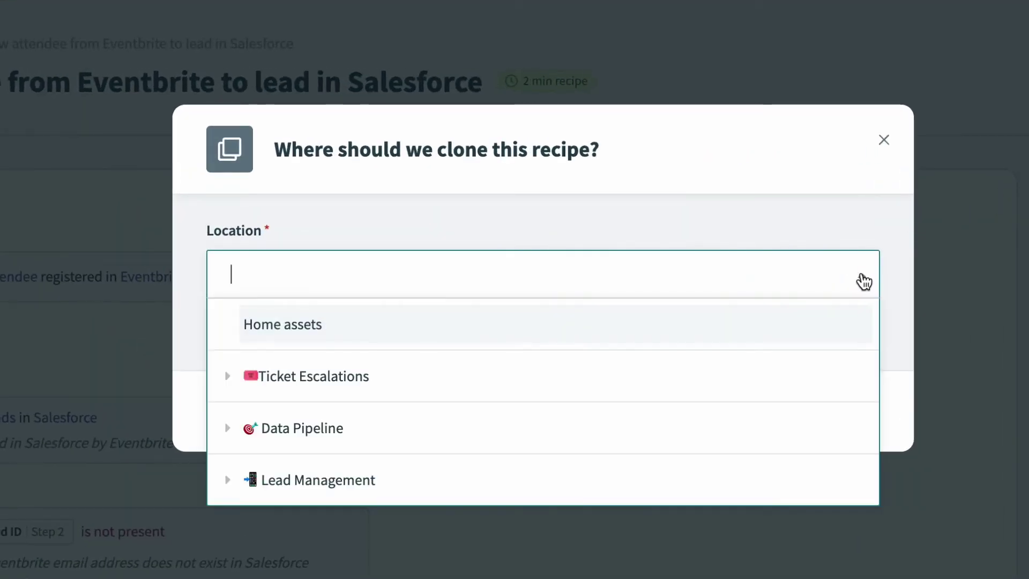
click(694, 487)
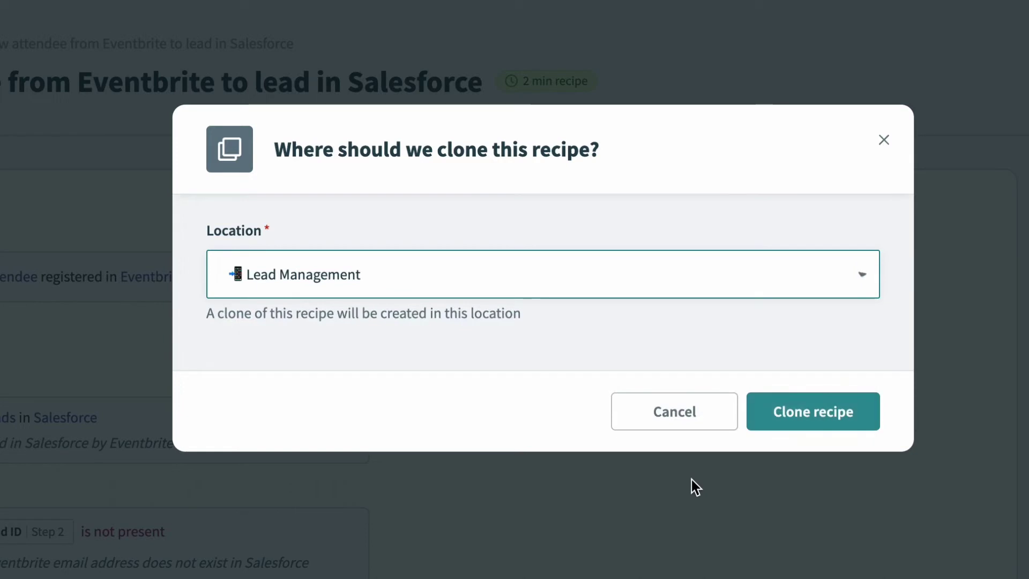
click(767, 416)
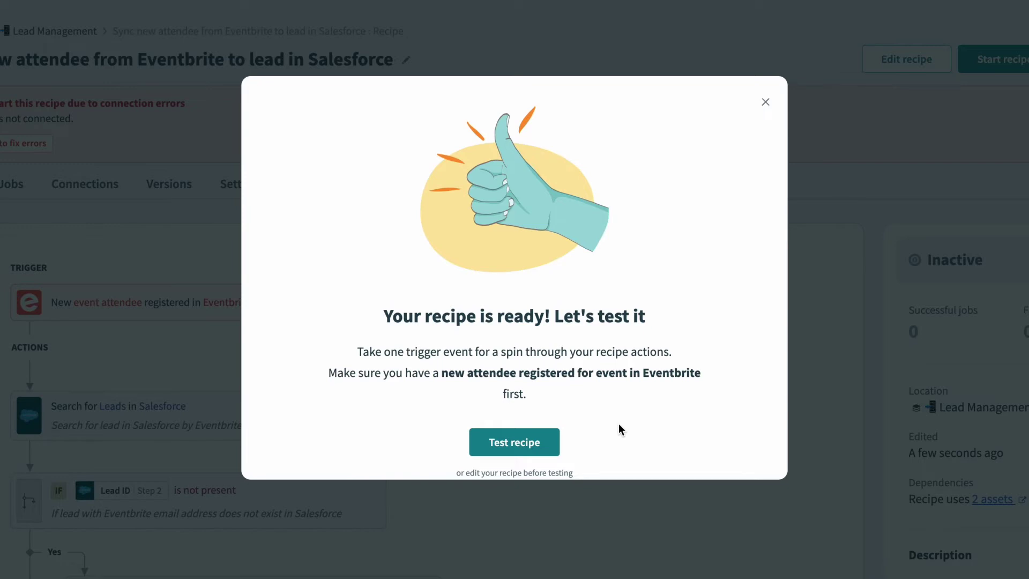
Choose to edit the cloned recipe before testing it.
click(565, 475)
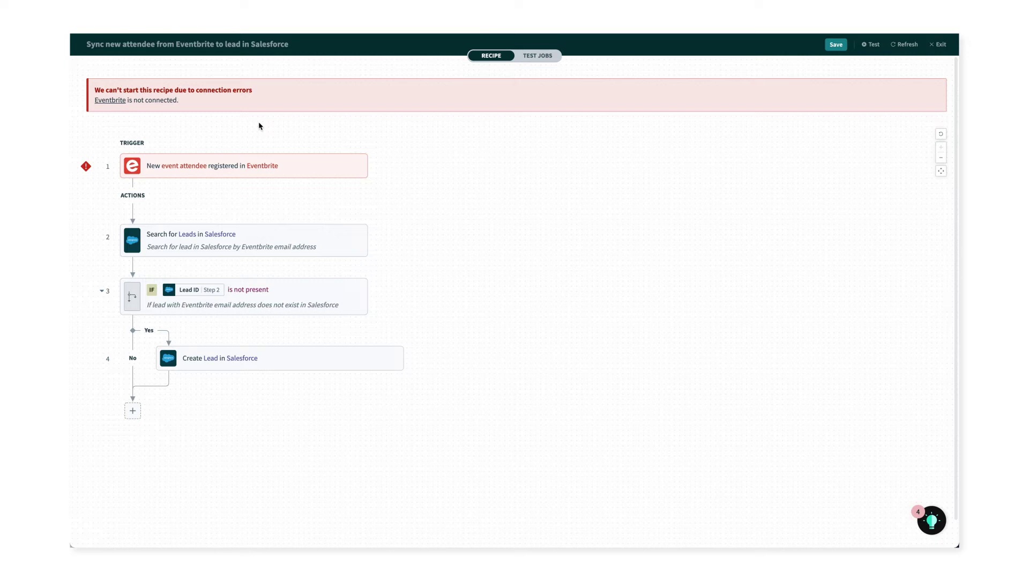
Connect the trigger to Eventbrite as 'Marketing Eventbrite account' and allow Workato access.
click(302, 167)
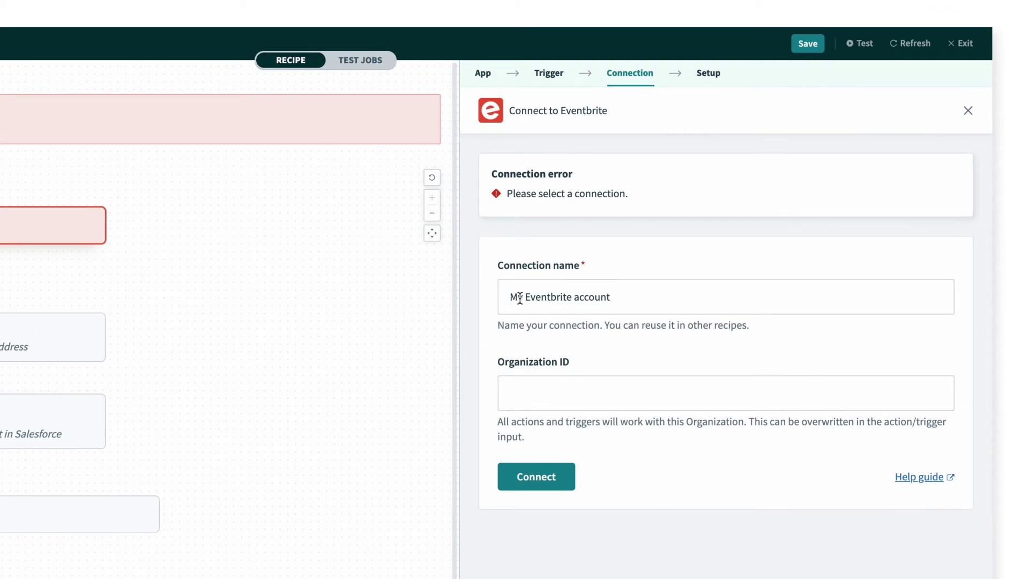
click(660, 214)
double_click(515, 296)
text(Marketing)
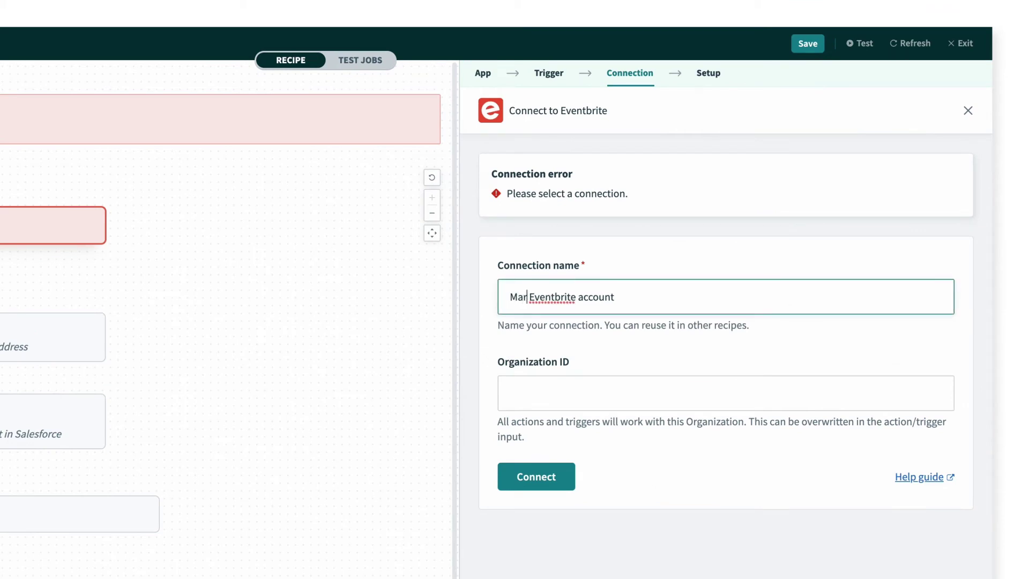
click(566, 434)
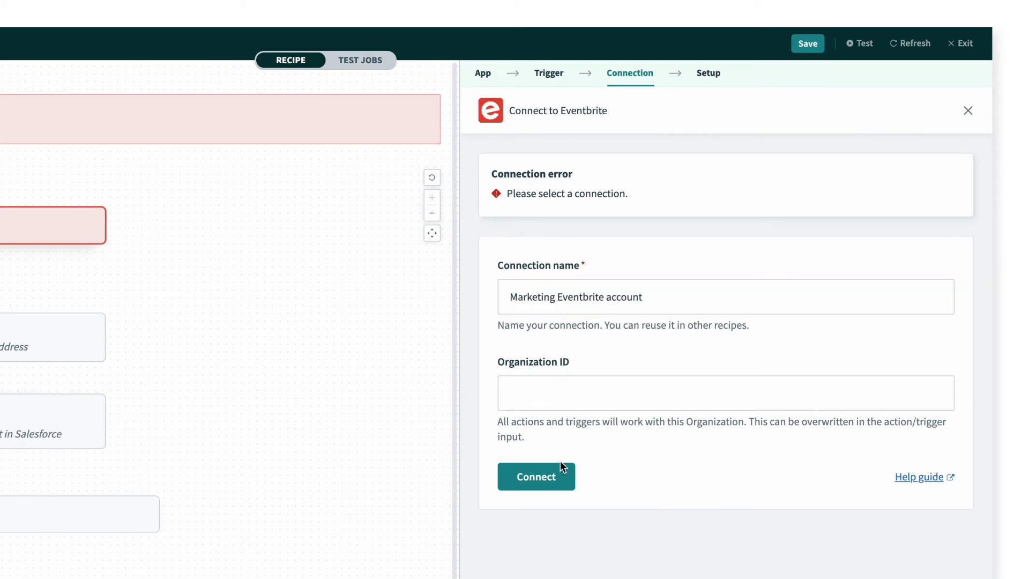
click(562, 475)
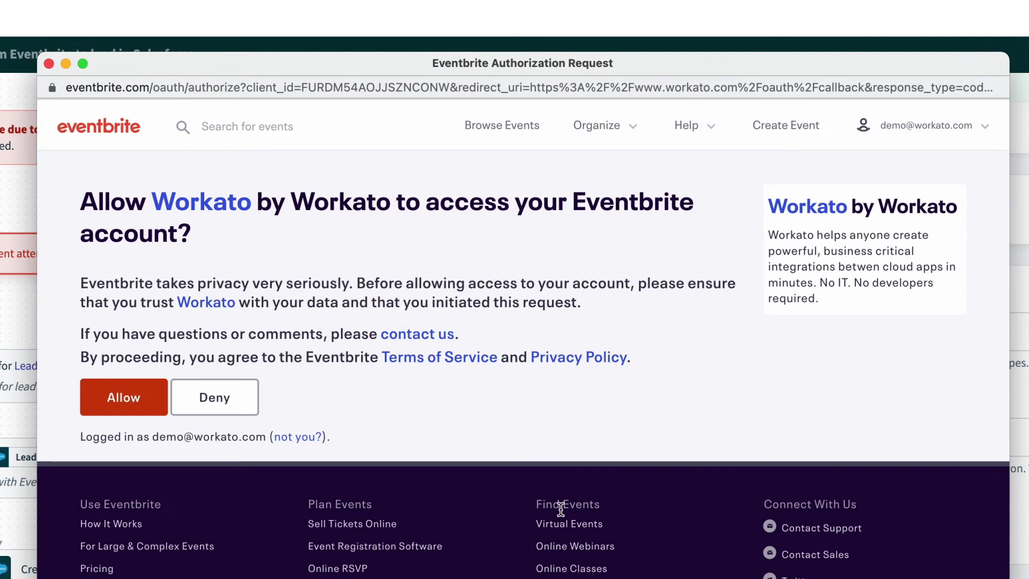
click(93, 406)
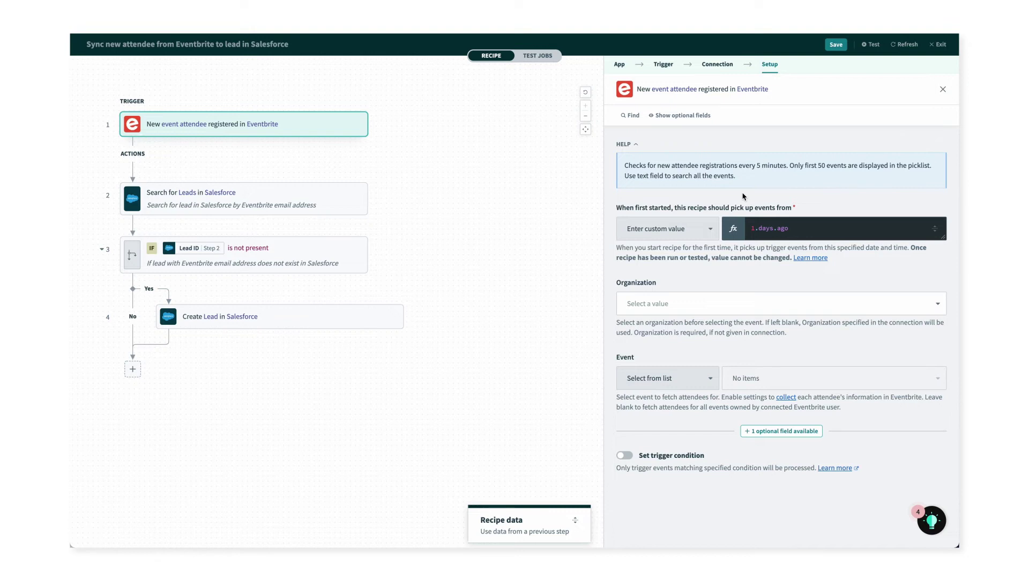
Set the trigger start to An hour ago, organization Workato, event Automation 101; open Search for Leads.
click(708, 228)
click(690, 253)
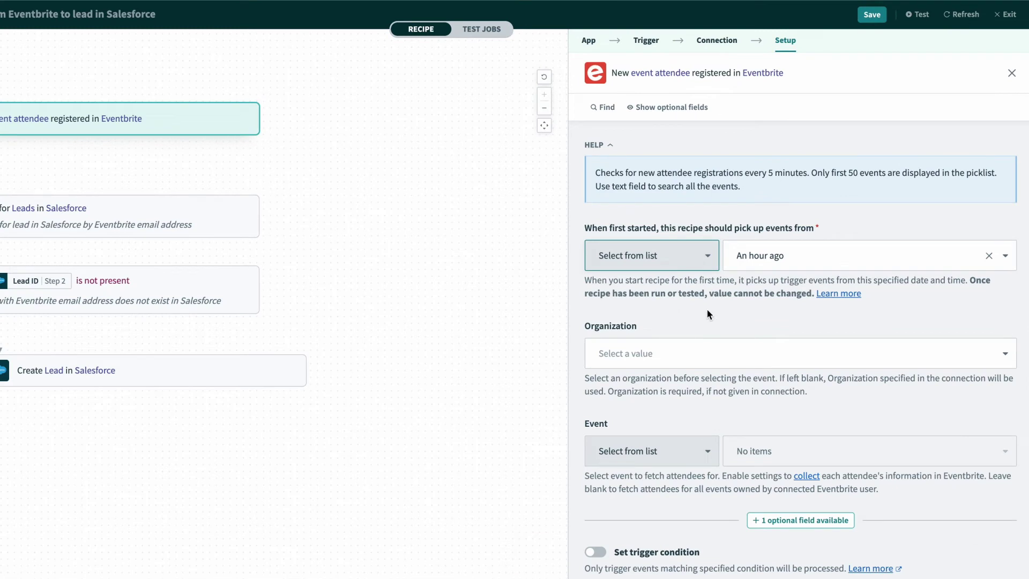
click(702, 358)
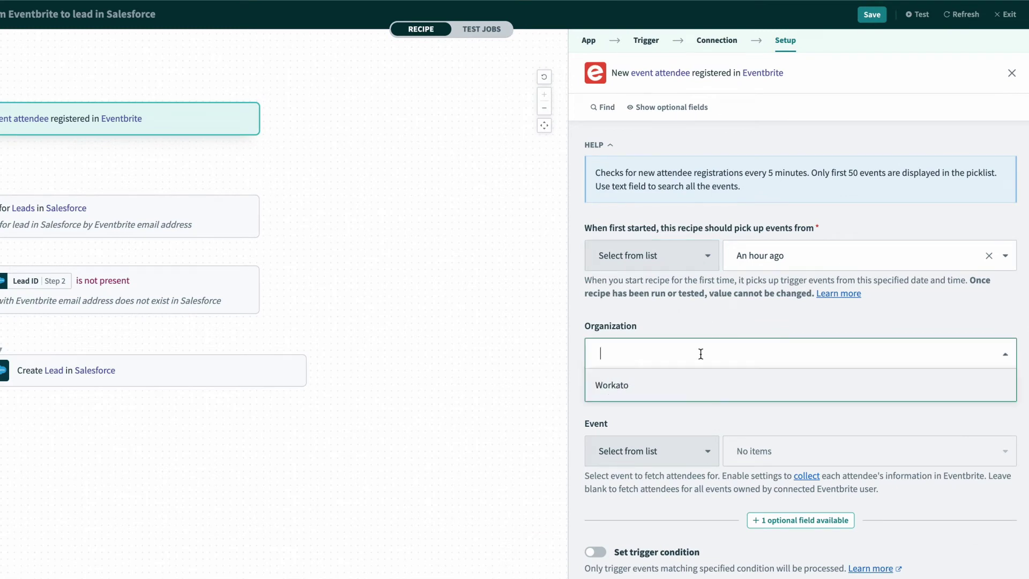
click(702, 384)
click(807, 450)
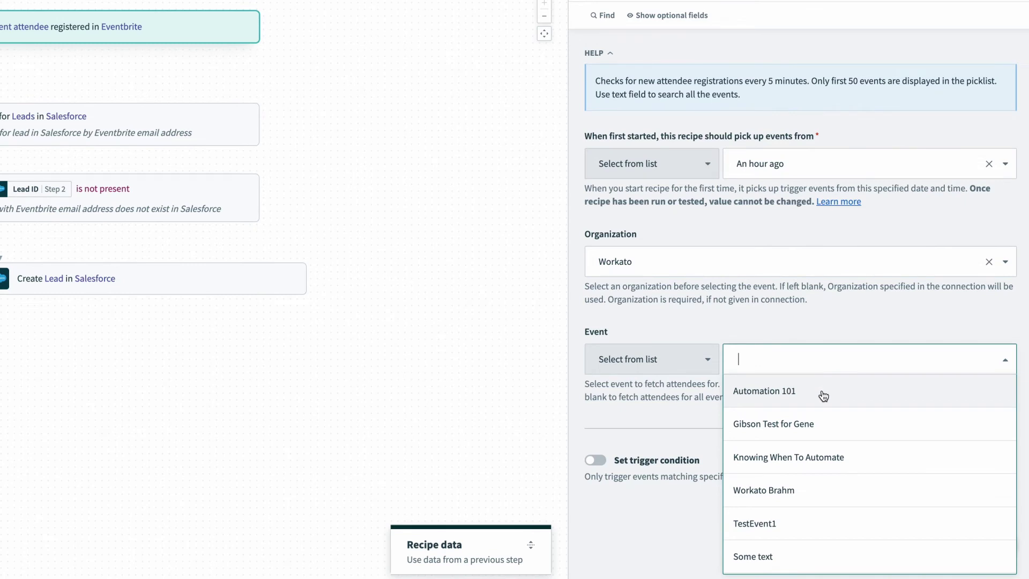
click(761, 395)
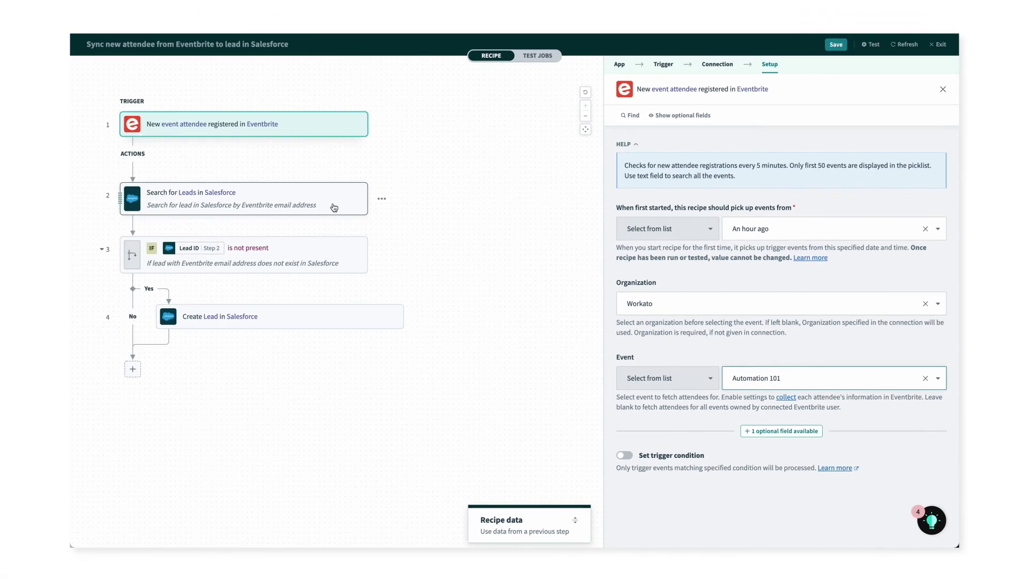
click(333, 207)
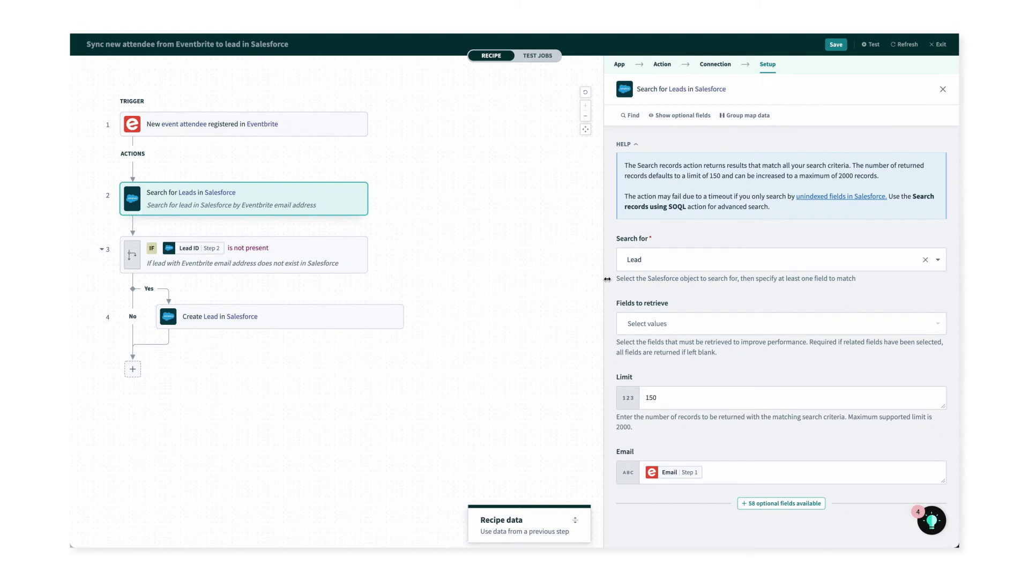
mouse_move(670, 475)
click(318, 321)
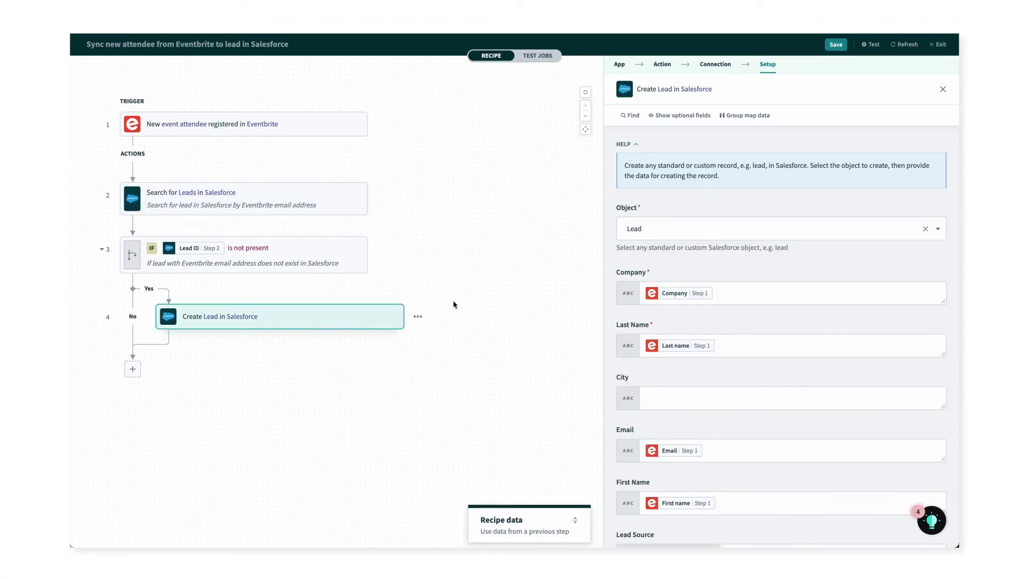
Set Lead Source to the custom value 'Eventbrite: ' followed by the event Name datapill.
scroll(607, 316, down, 4)
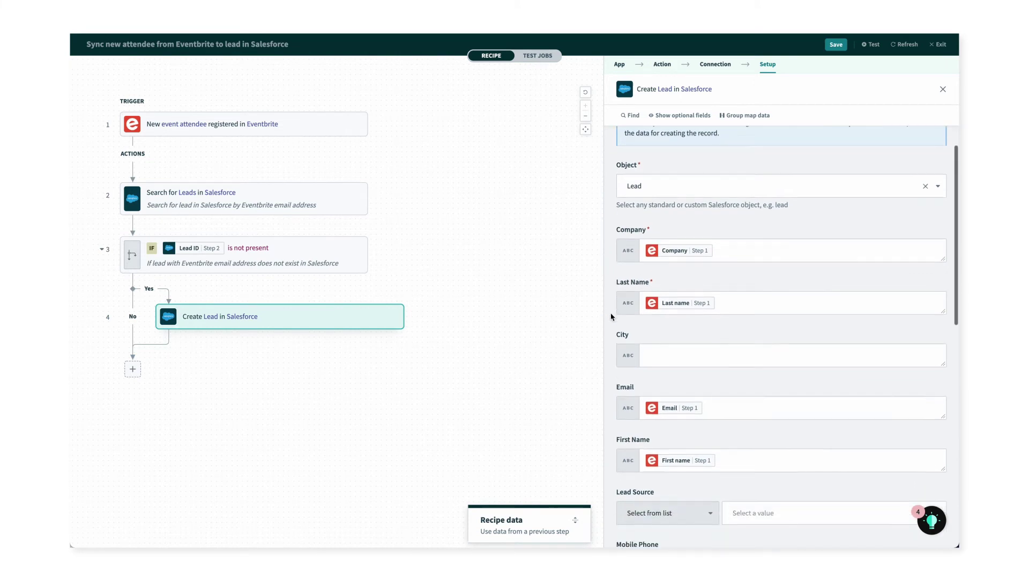
scroll(610, 317, down, 1)
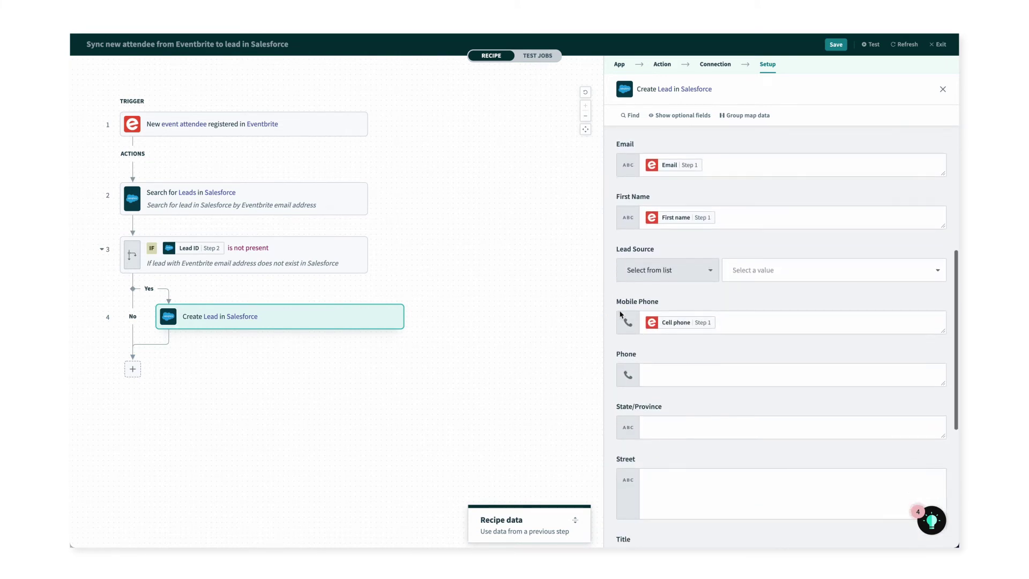
click(698, 275)
click(692, 318)
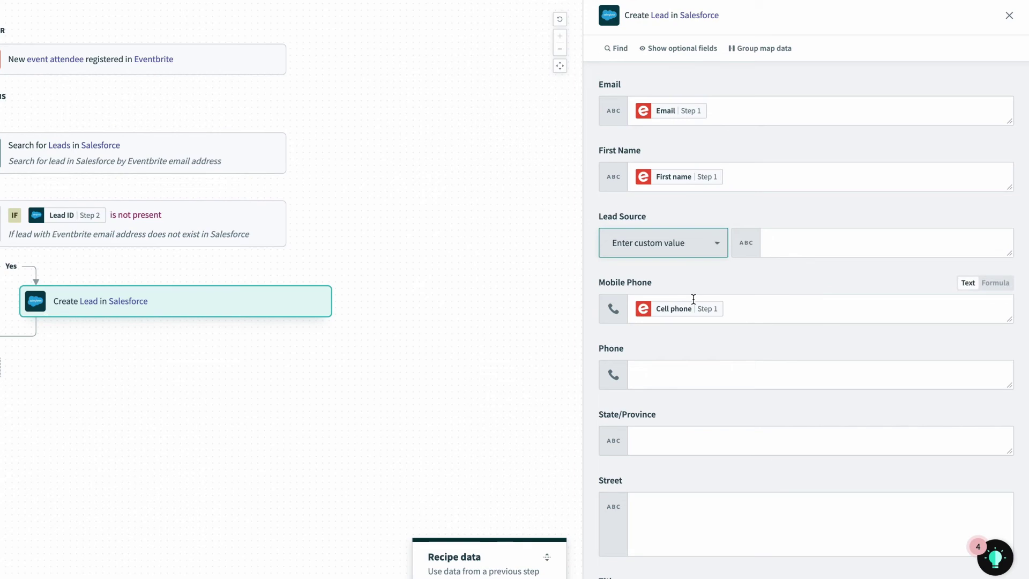
click(754, 271)
text(Eventbrite:)
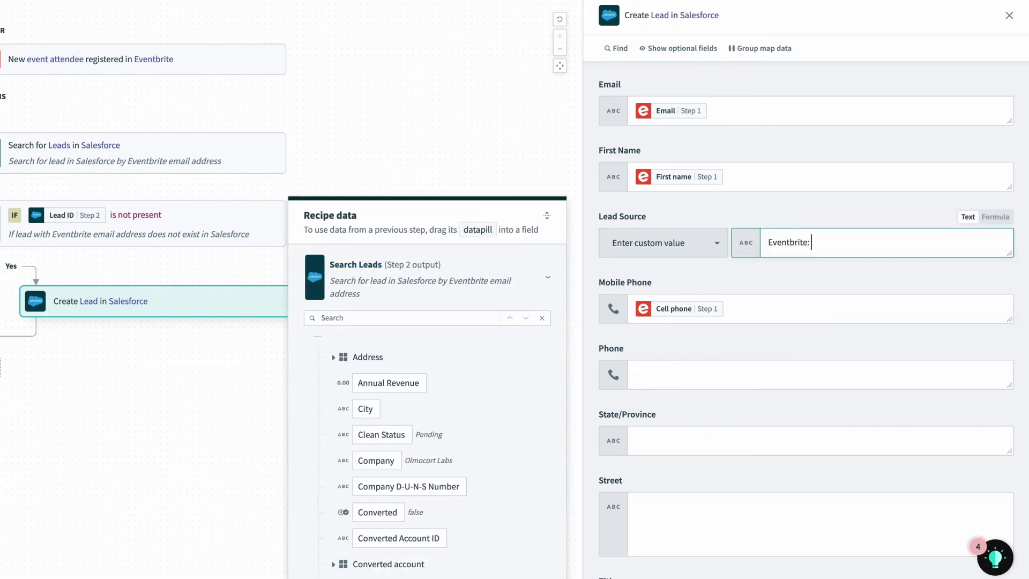
click(432, 304)
text(name)
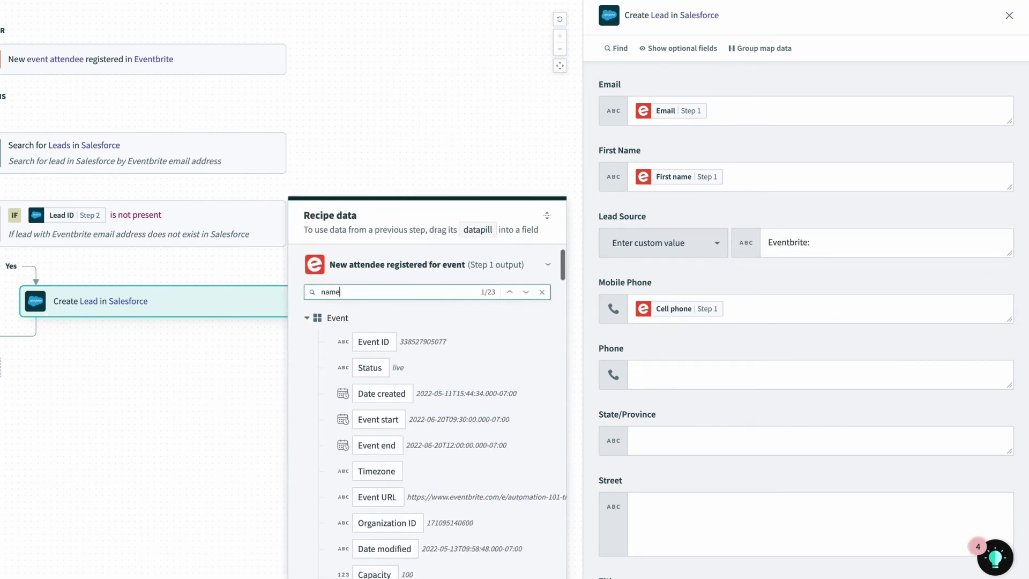
click(395, 478)
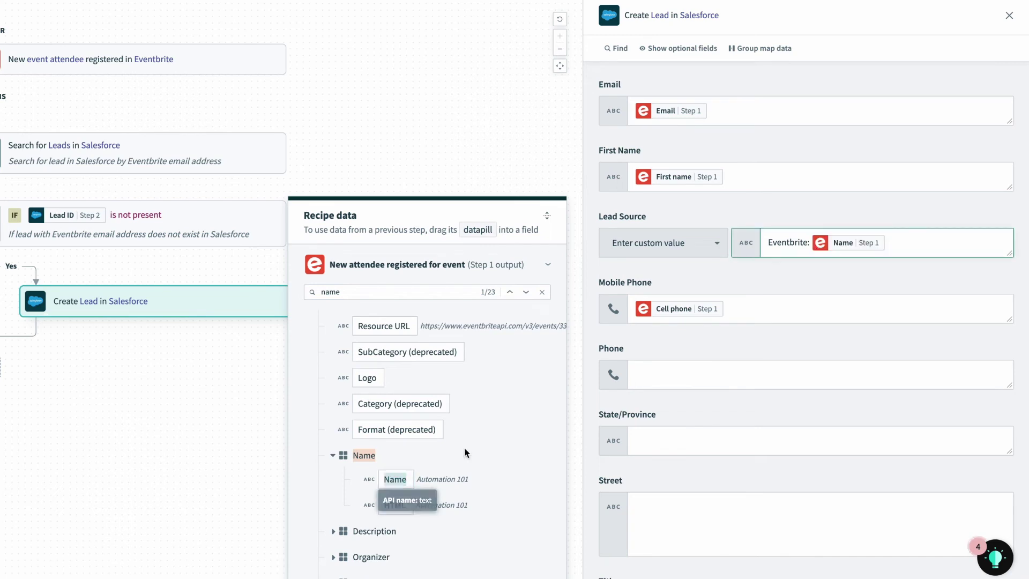
click(732, 308)
Map the attendee's Job title datapill into the lead's Title field.
scroll(660, 340, down, 5)
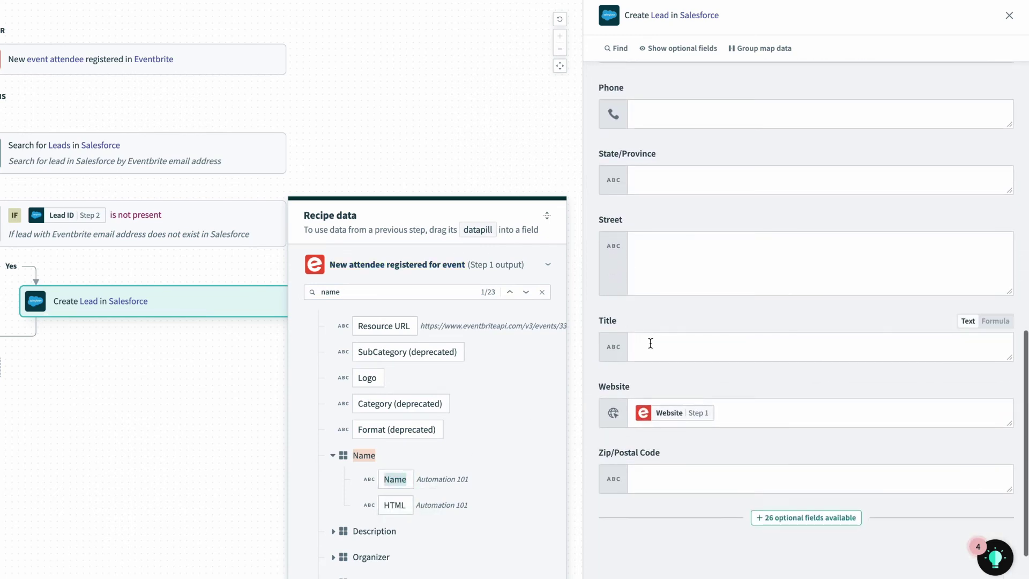
click(648, 343)
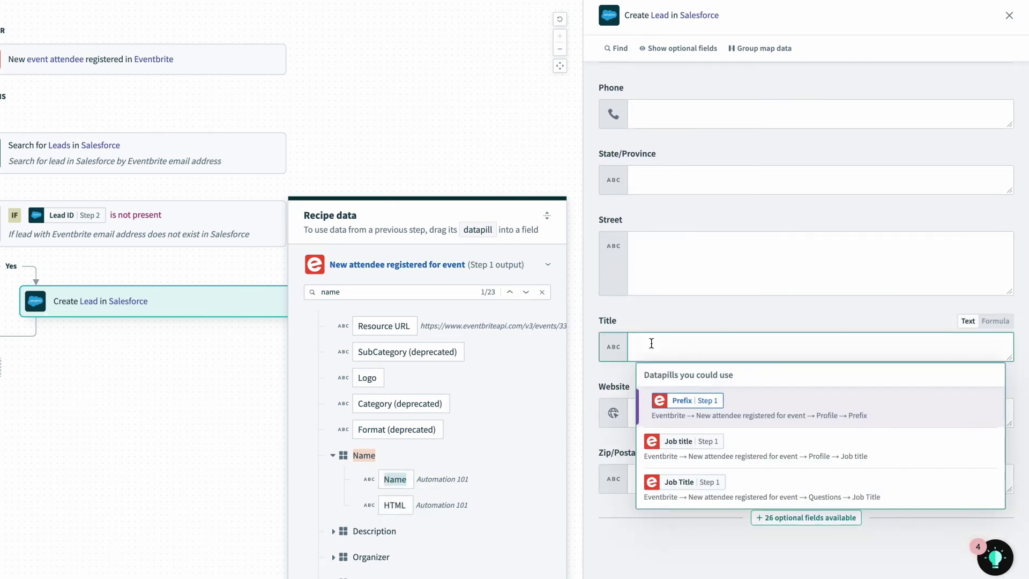
click(740, 441)
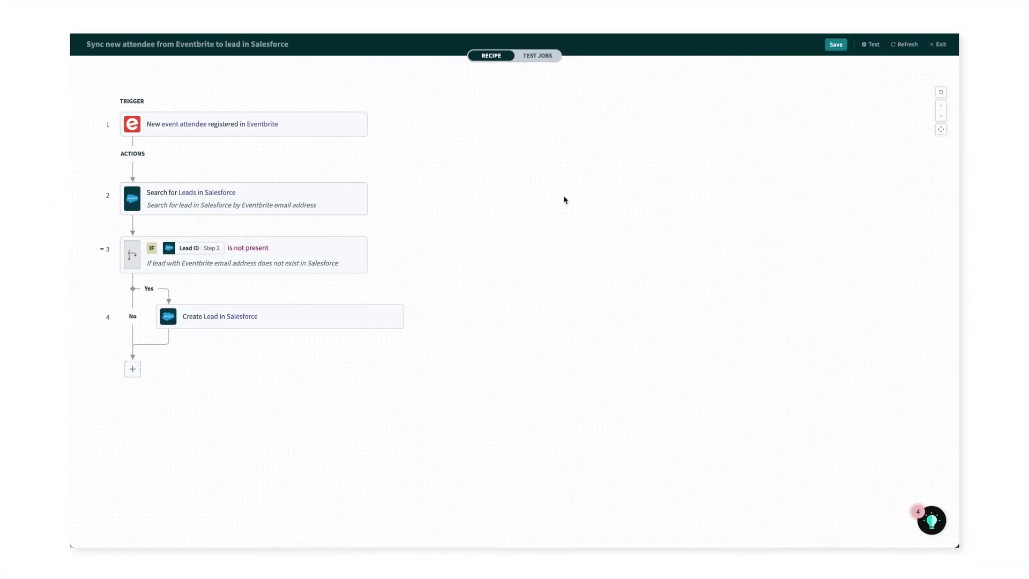
Save the Eventbrite-to-Salesforce lead recipe and launch a test run.
click(837, 46)
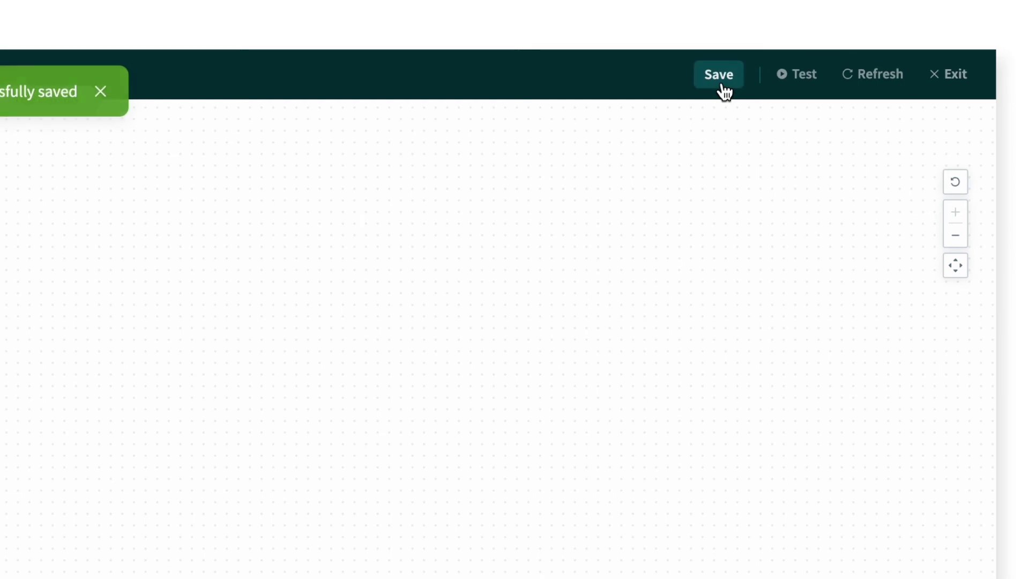
click(804, 83)
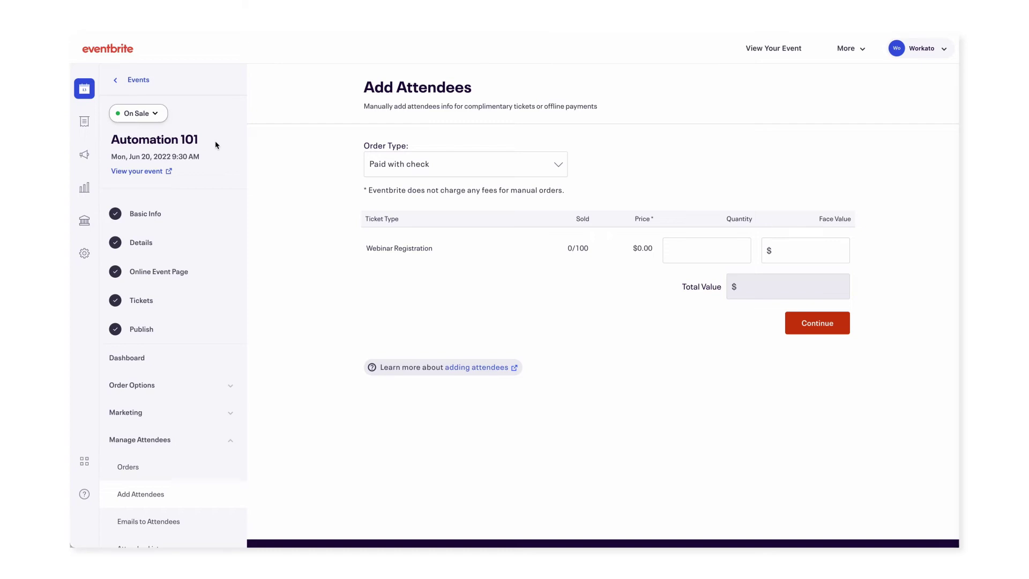
Add 1 ticket and enter the attendee's first name, last name and e-mail address.
click(697, 249)
text(1)
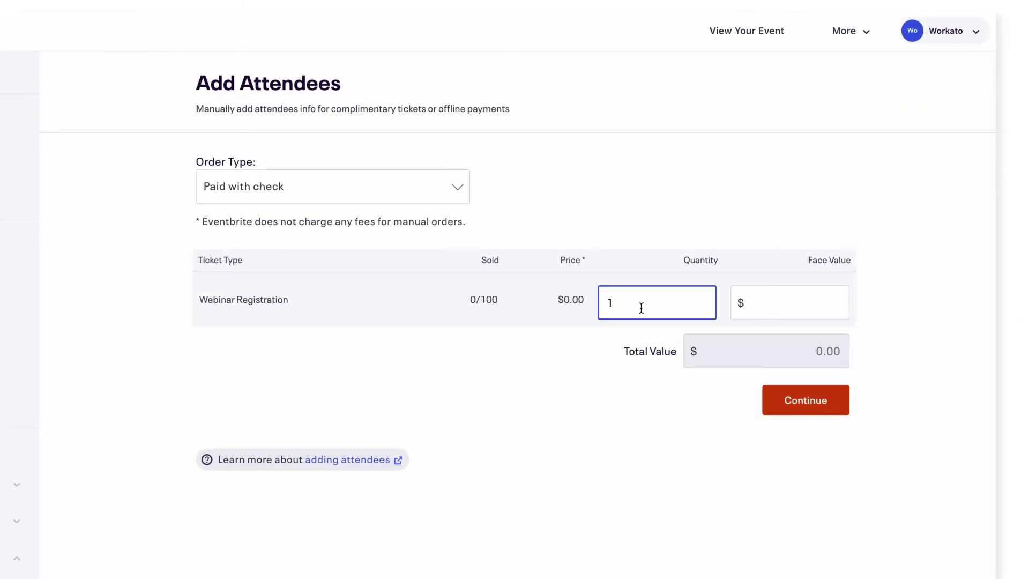
click(784, 401)
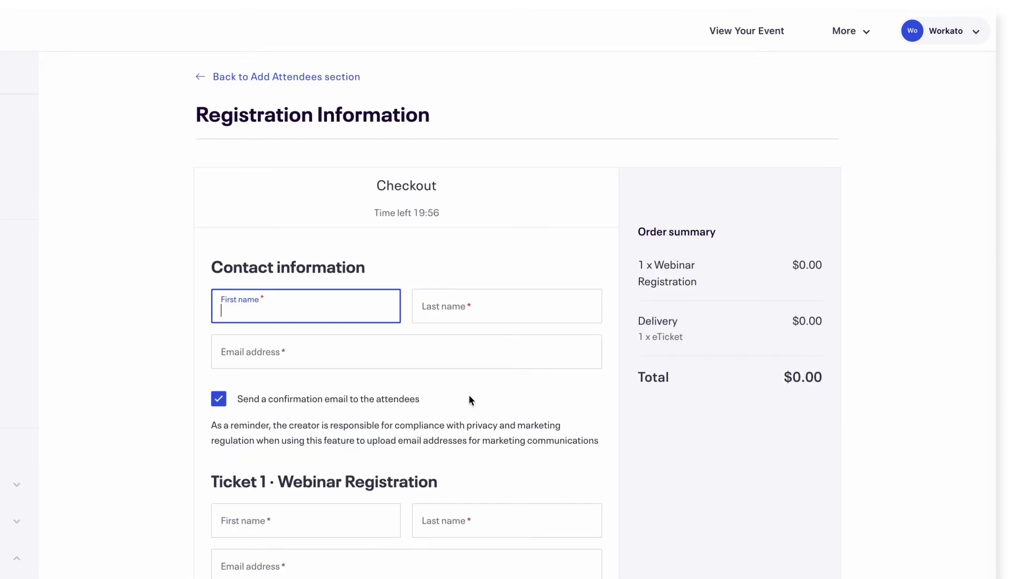
key(Tab)
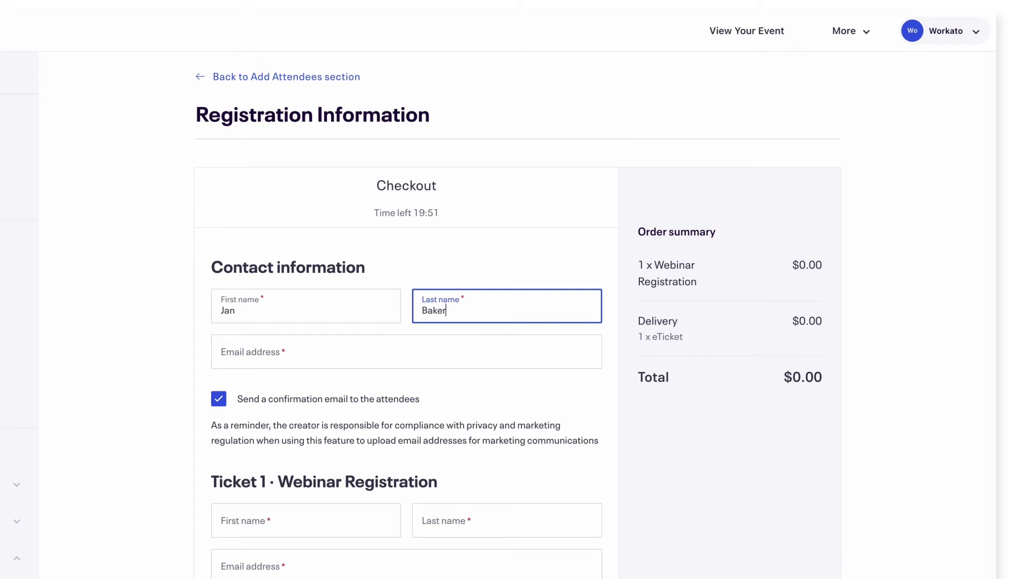
key(Tab)
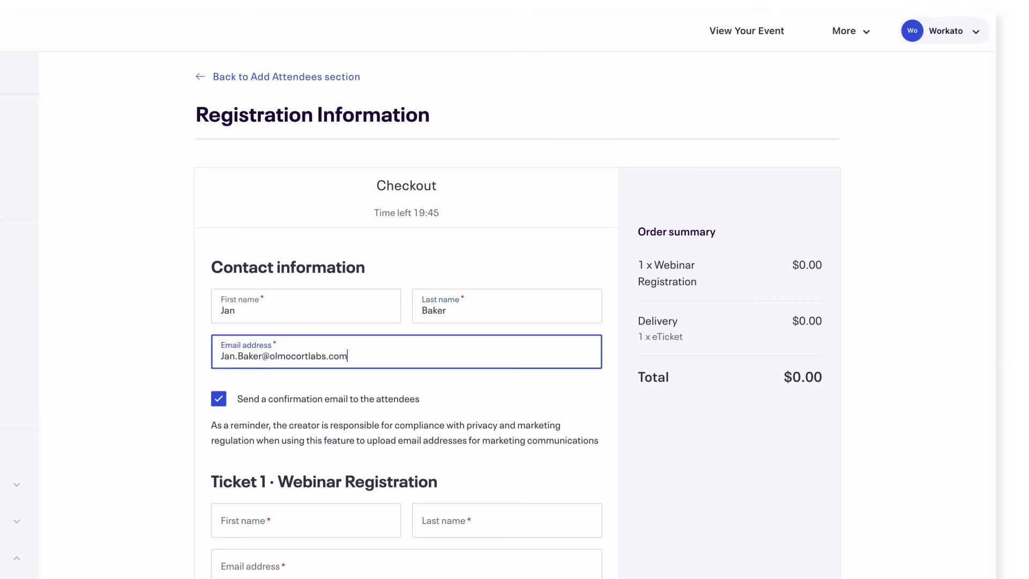
Turn off the confirmation email, enter job title Dir. Marketing Operations and company Olmocort Labs, and register.
click(219, 398)
scroll(202, 412, down, 1)
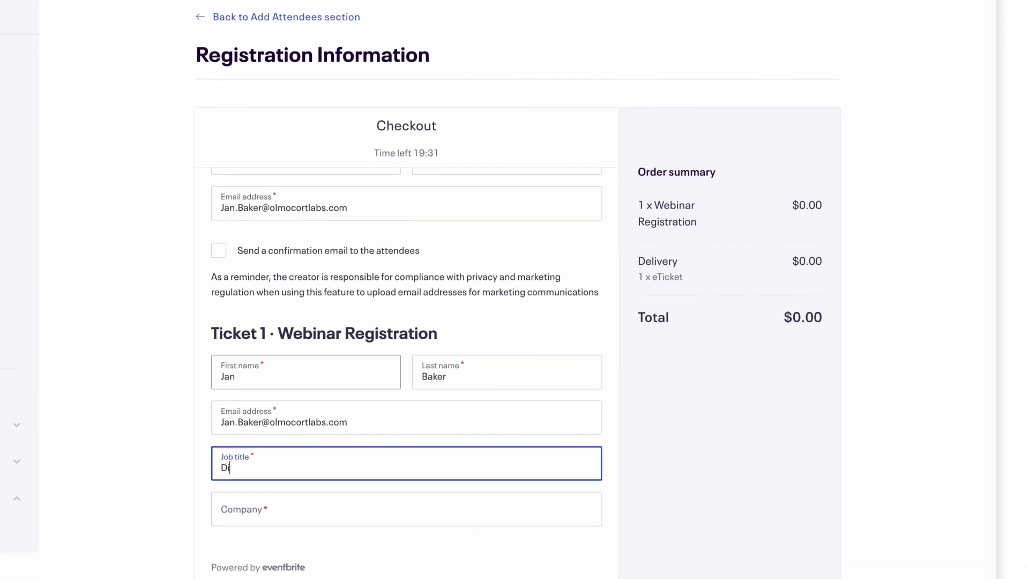
text(r. Marketing Operations)
key(Tab)
text(Olmocort Labs)
click(394, 548)
scroll(396, 548, down, 2)
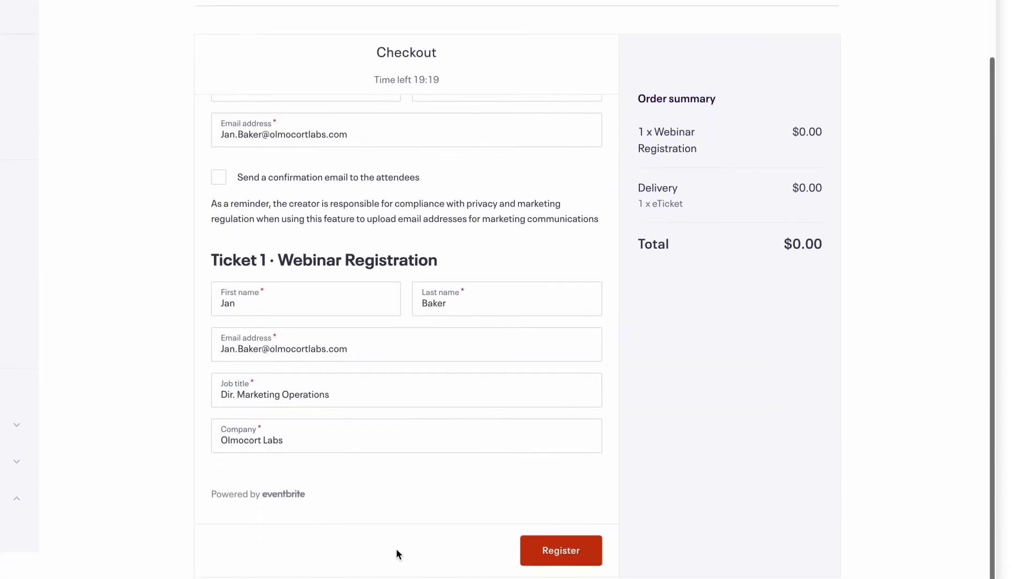
click(536, 552)
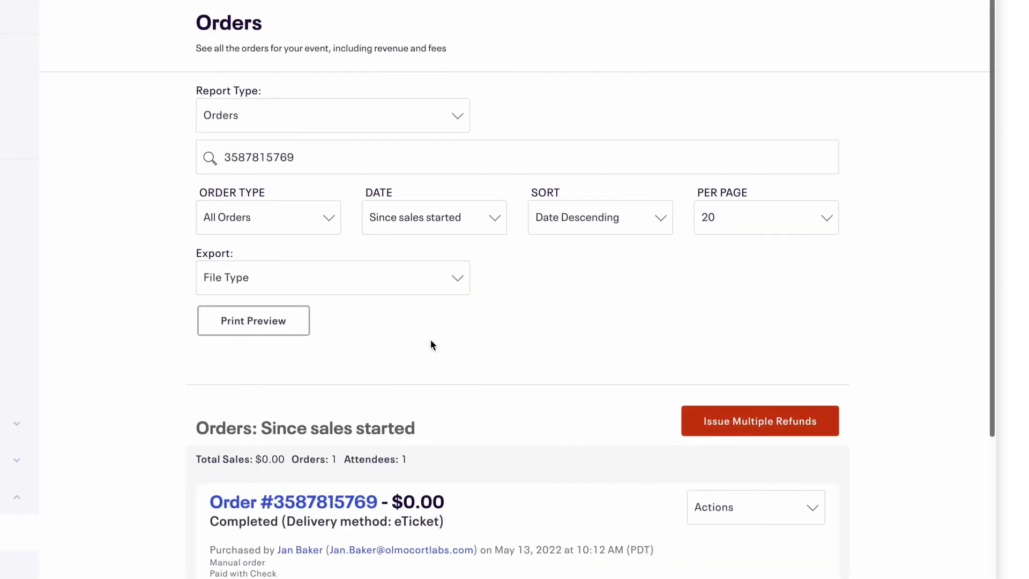
scroll(433, 344, down, 2)
scroll(433, 345, down, 1)
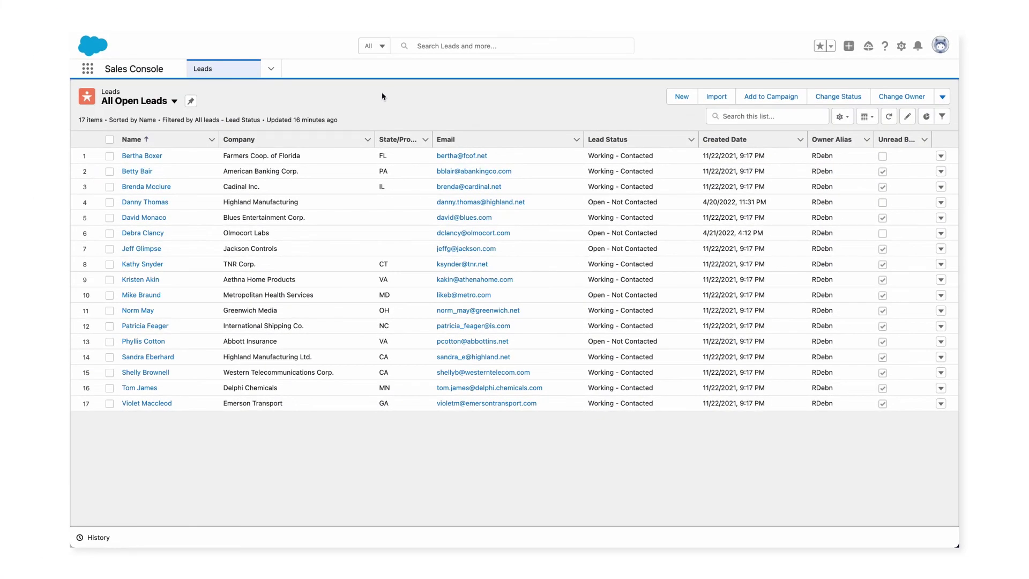
Switch the Salesforce leads list view from All Open Leads to Today's Leads.
click(174, 101)
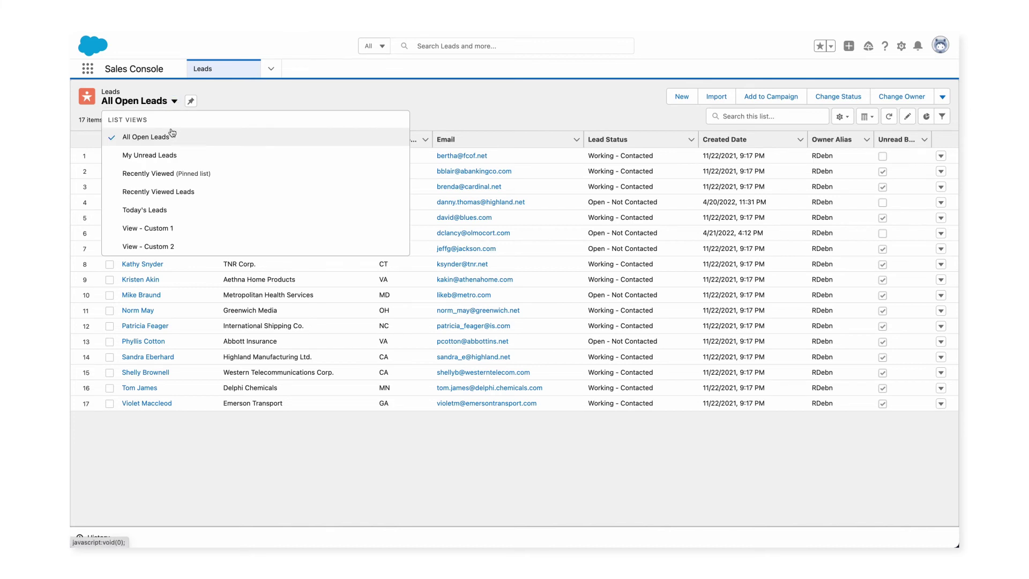
click(161, 210)
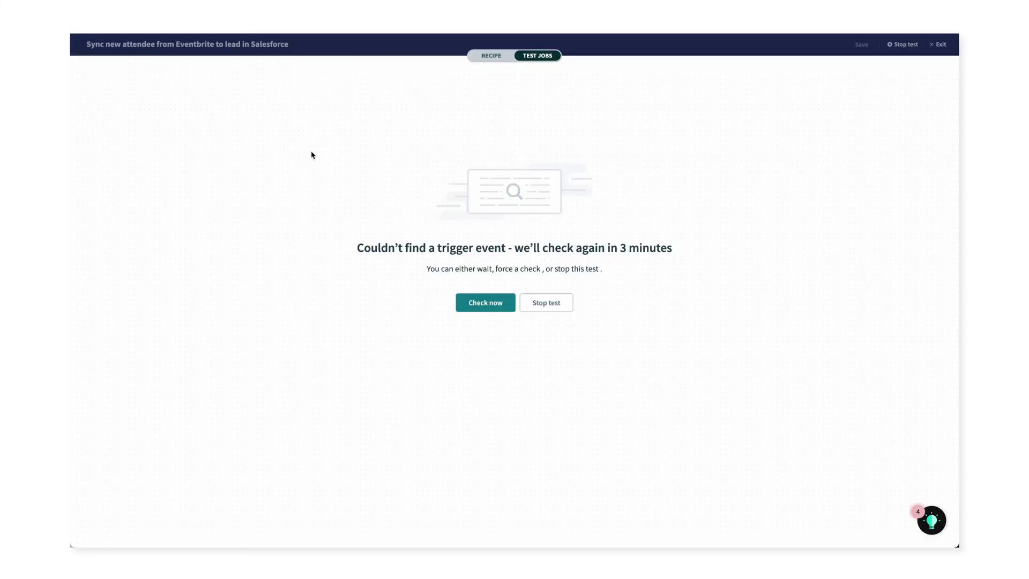
Run Check now on the test job, then review the Create Lead in Salesforce step's Input/Output.
click(425, 387)
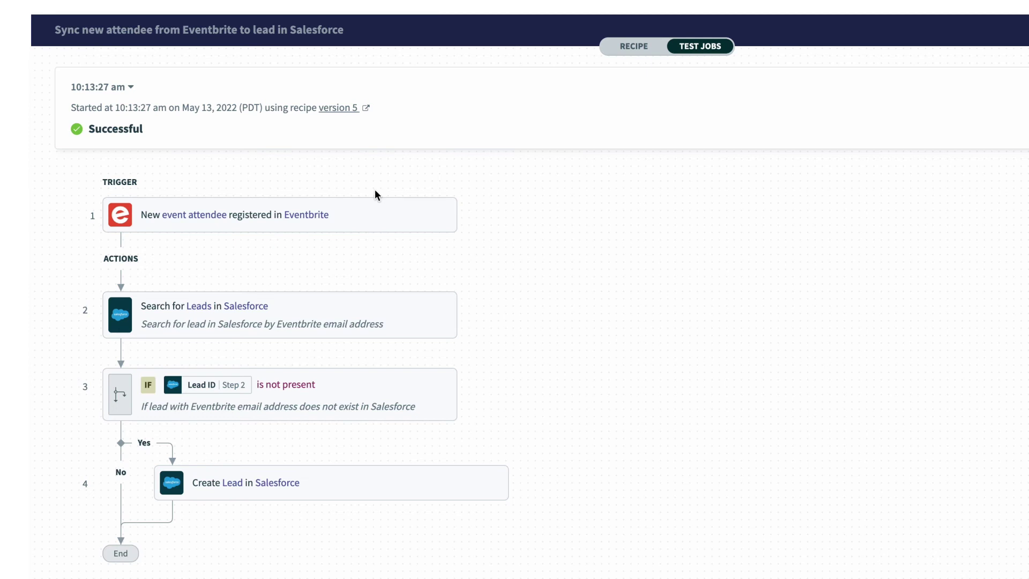
click(459, 485)
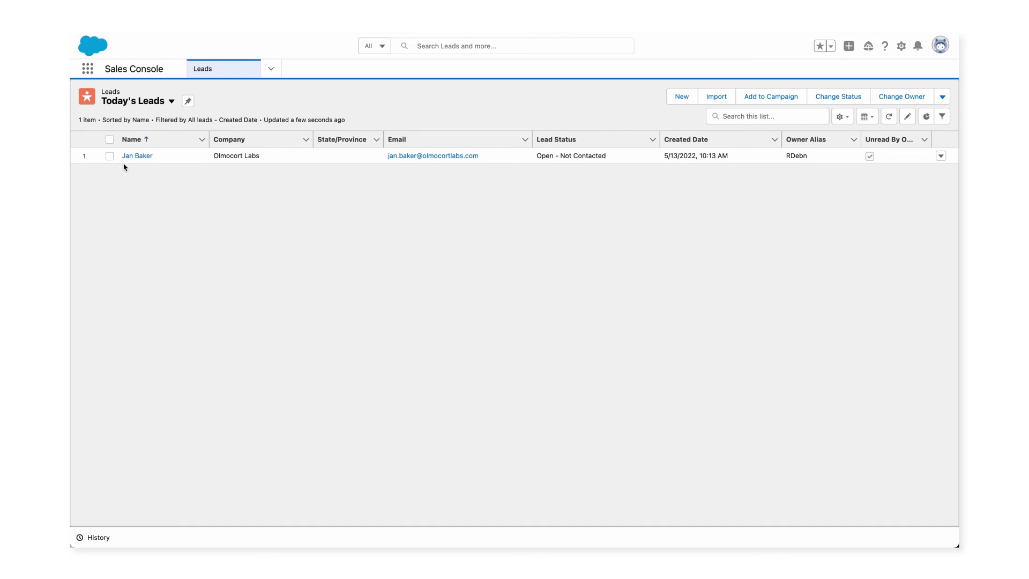
Open the new Olmocort Labs lead from Today's Leads and review its Details tab fields.
click(138, 156)
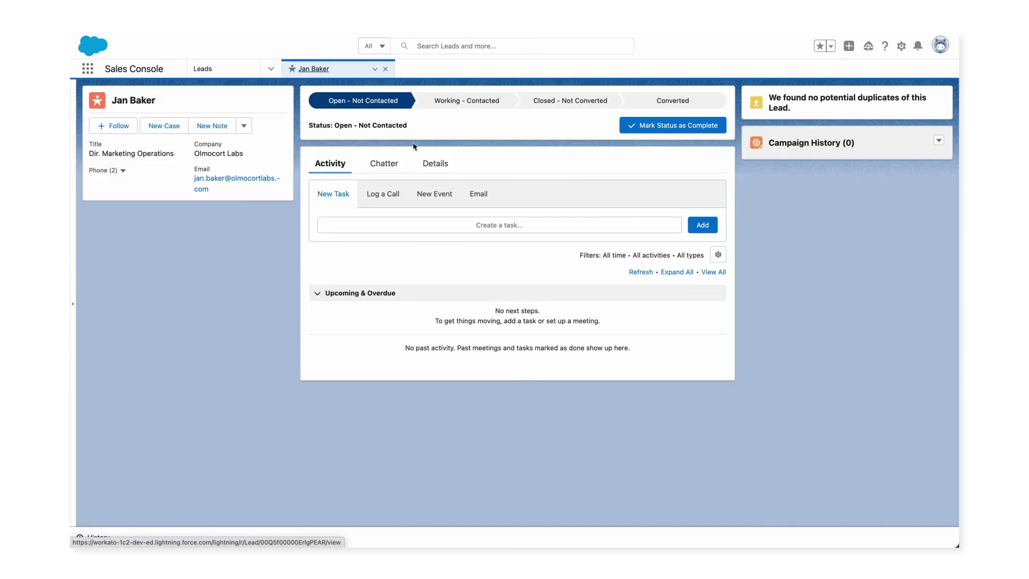
click(436, 162)
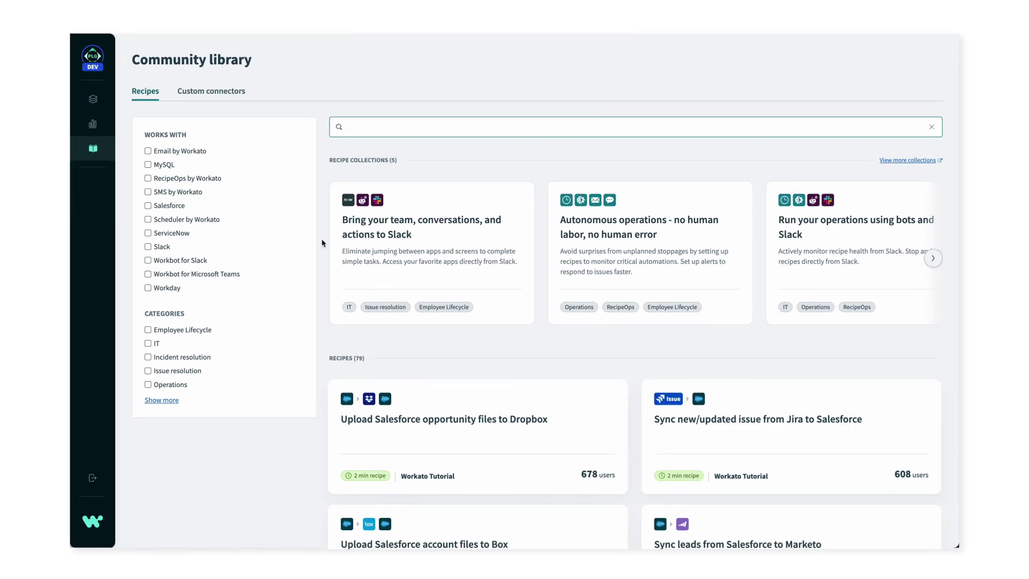
scroll(322, 242, down, 3)
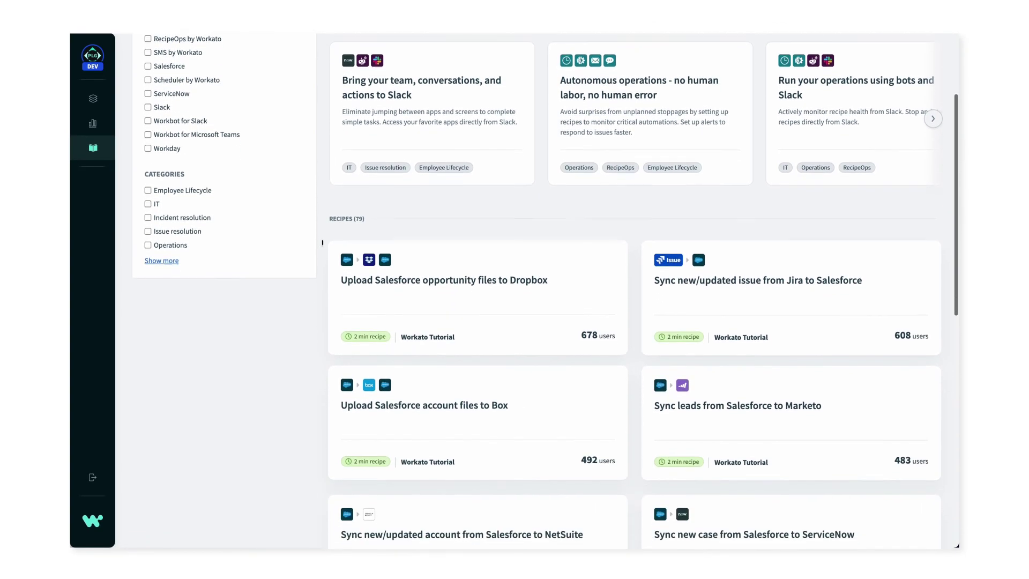
scroll(322, 242, down, 4)
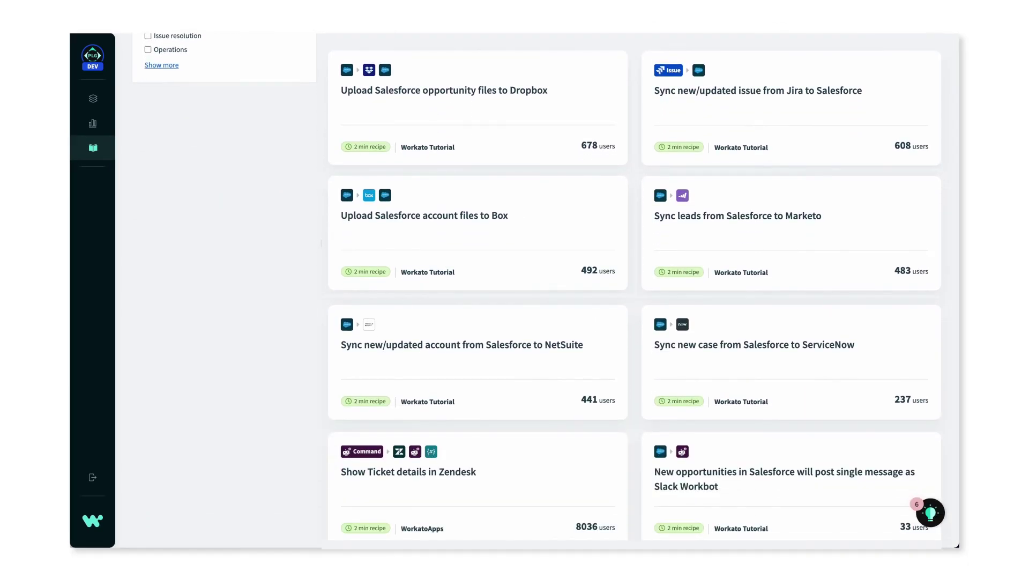